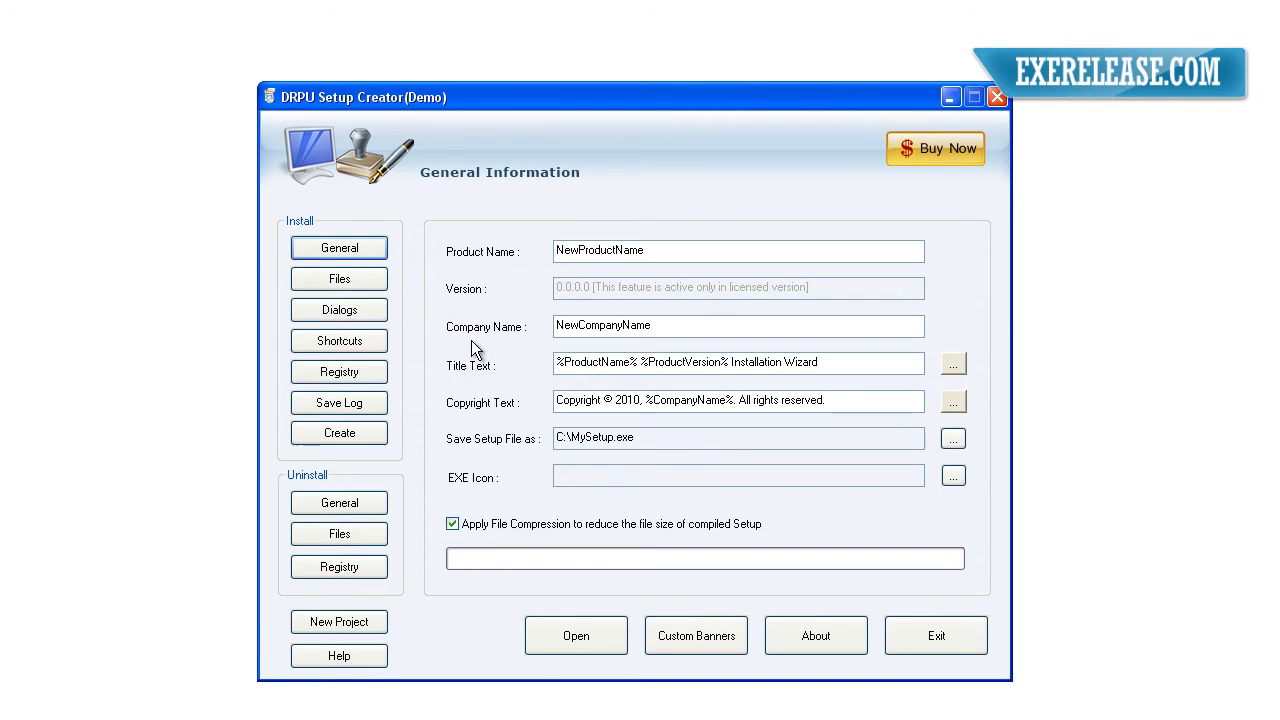
Set the company name to ABC and check the selection options for title text, copyright text and EXE icon
double_click(664, 330)
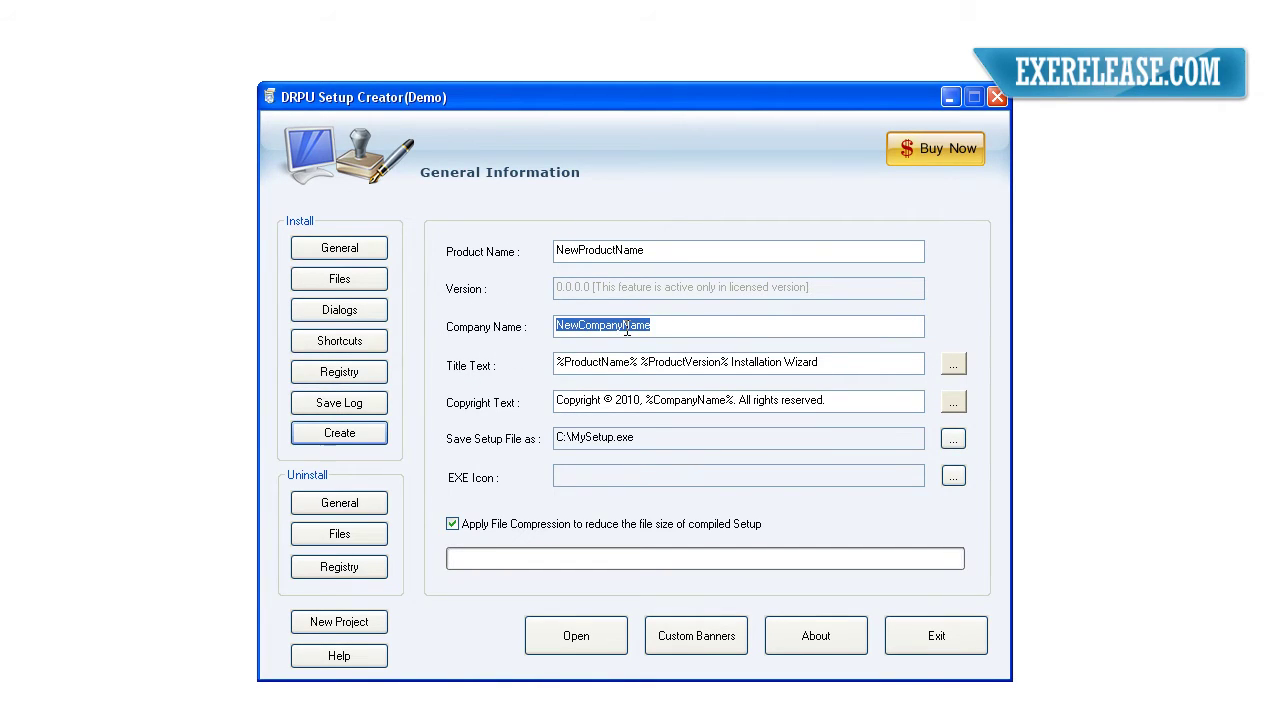
type("ABC")
left_click(955, 366)
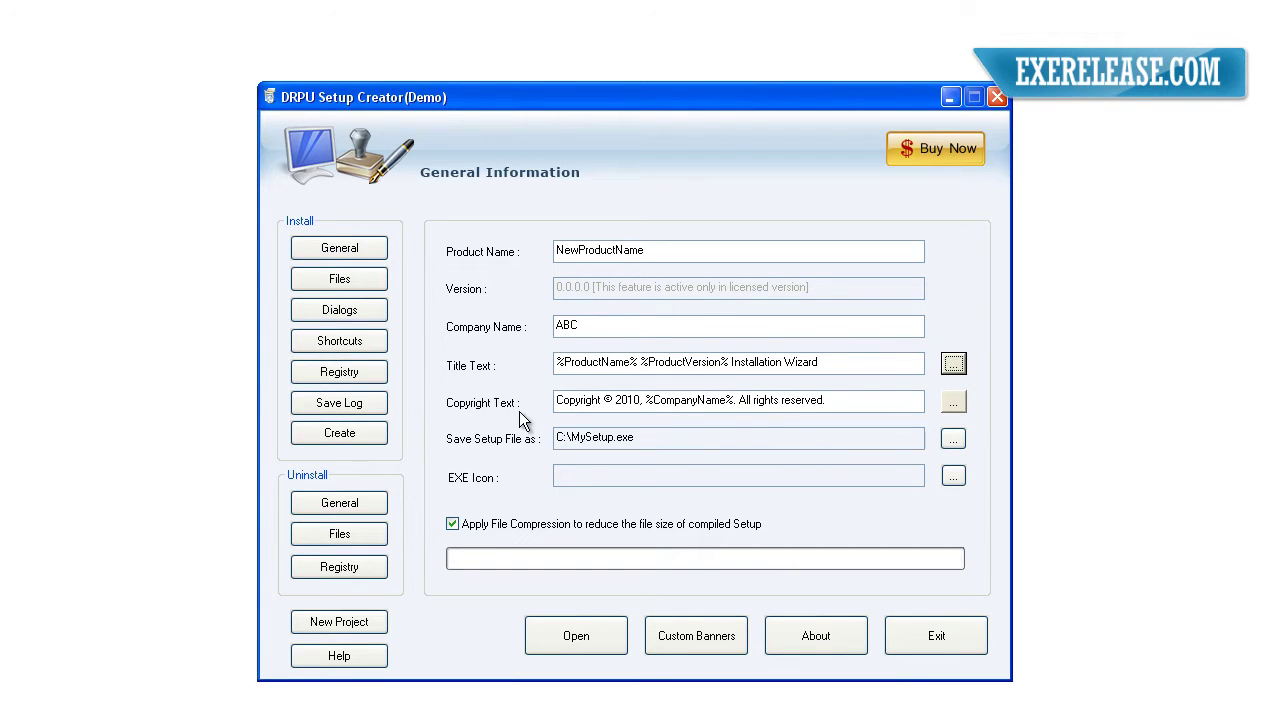
left_click(954, 407)
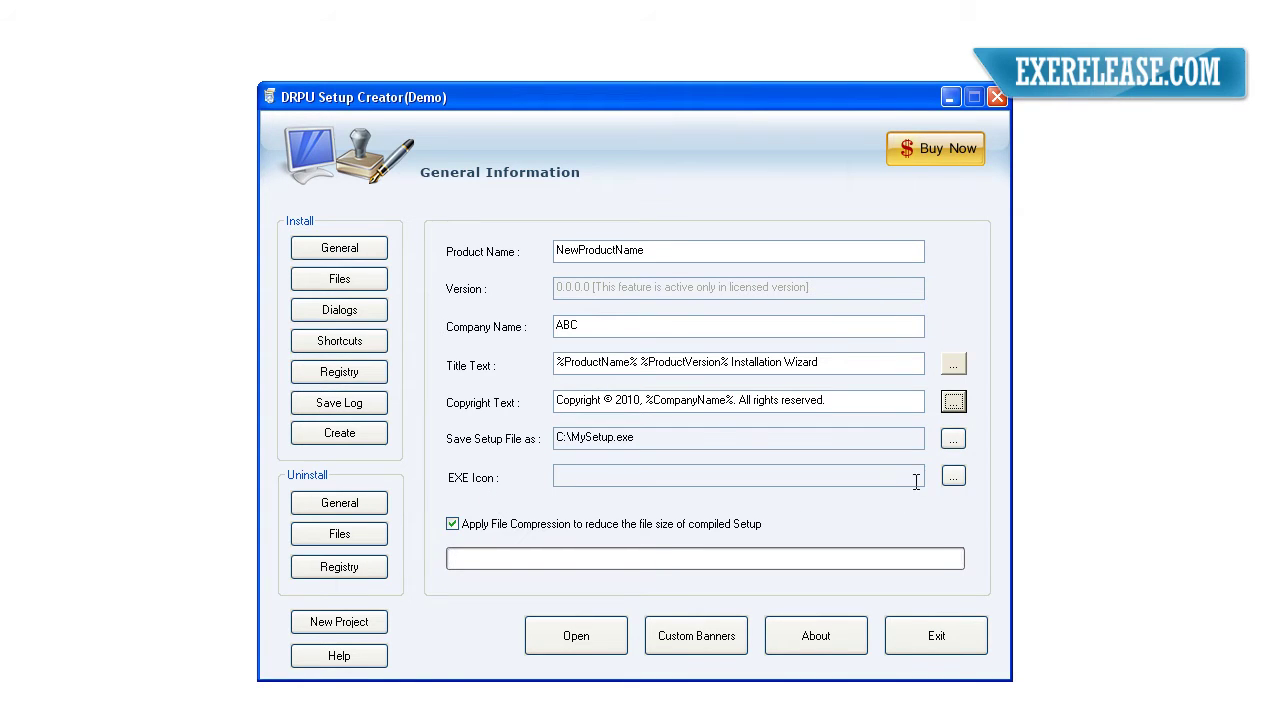
left_click(951, 478)
Add barcode-screenshots.exe from the test folder to the install files, with destination path %InstallPath%\barcode-screenshots.exe
left_click(337, 282)
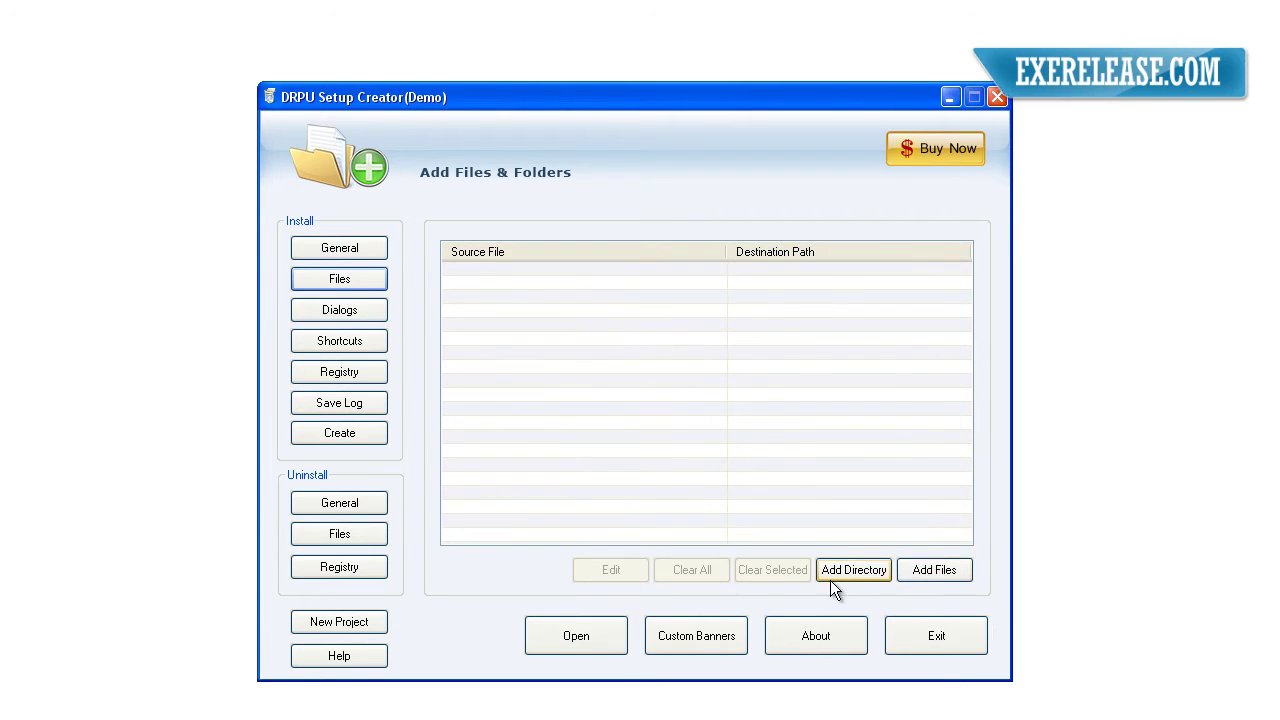
left_click(917, 574)
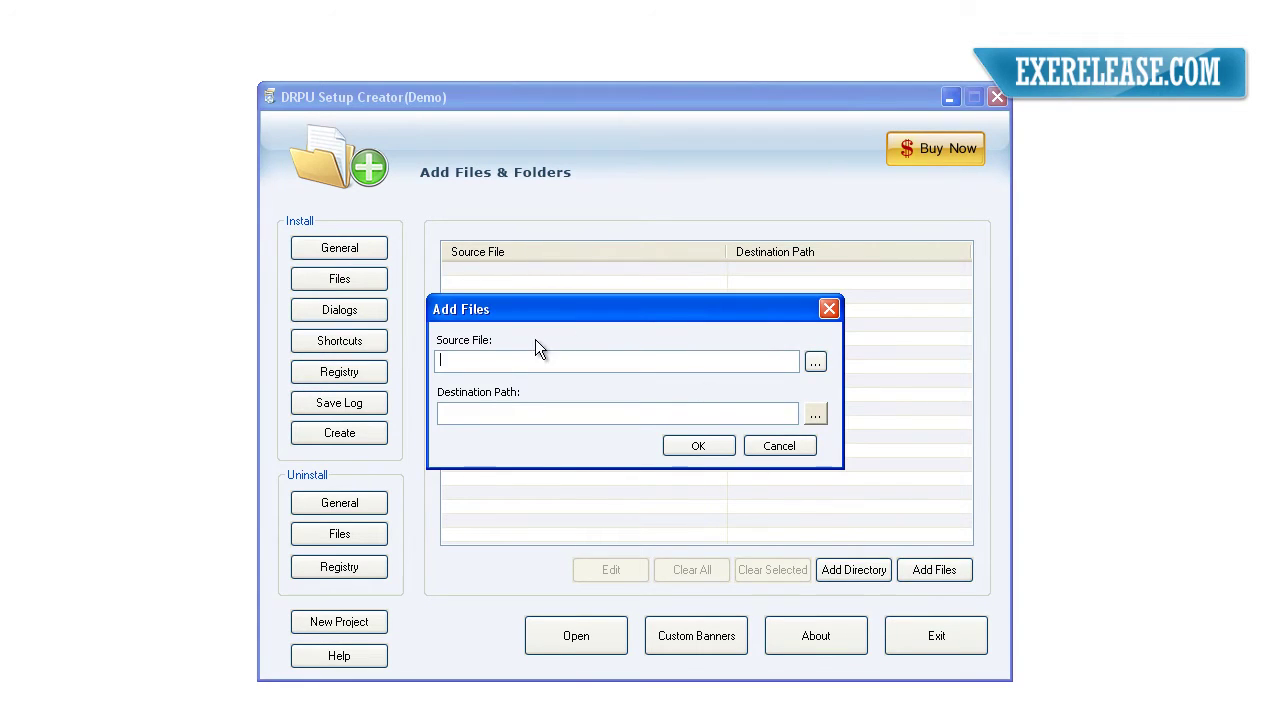
left_click(815, 362)
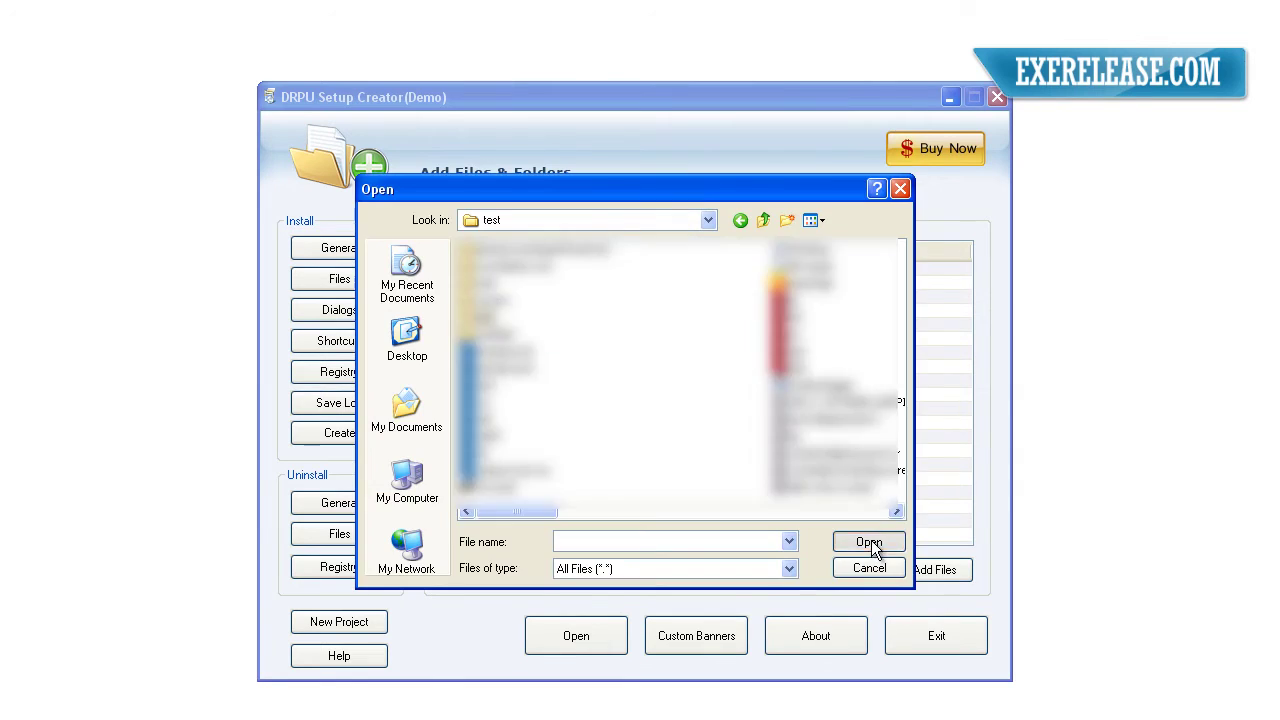
left_click(866, 460)
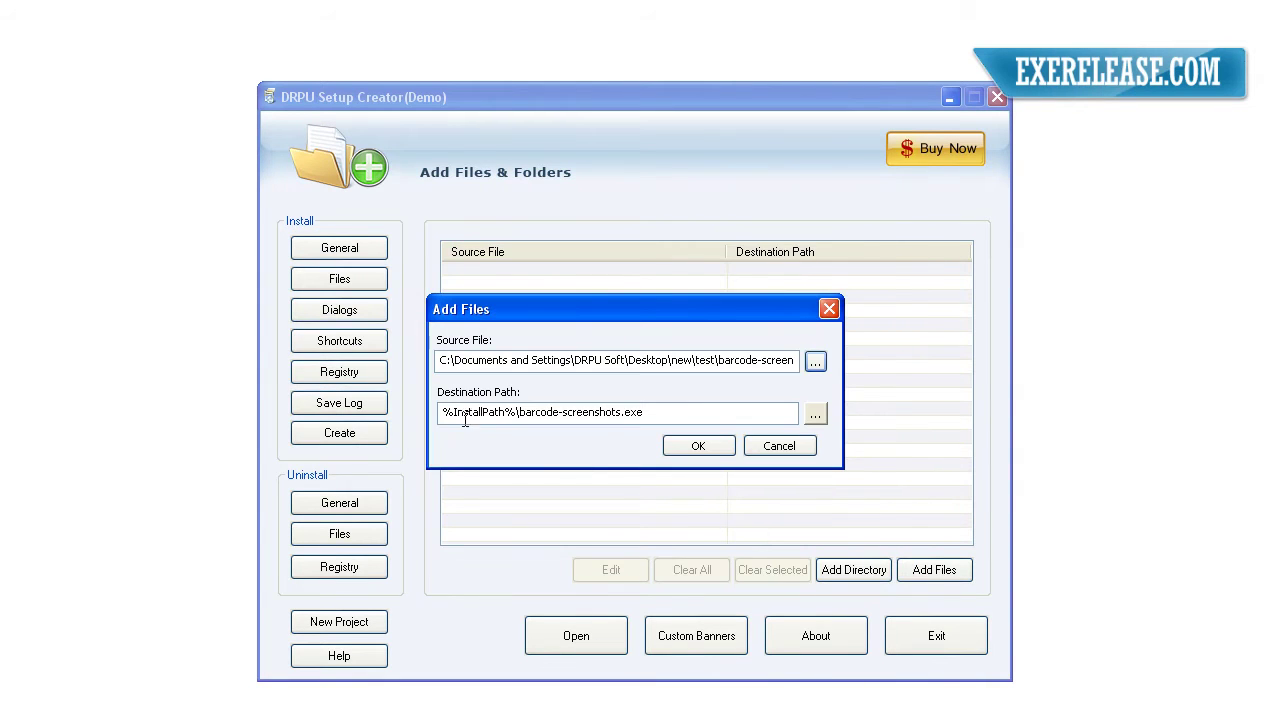
left_click(699, 446)
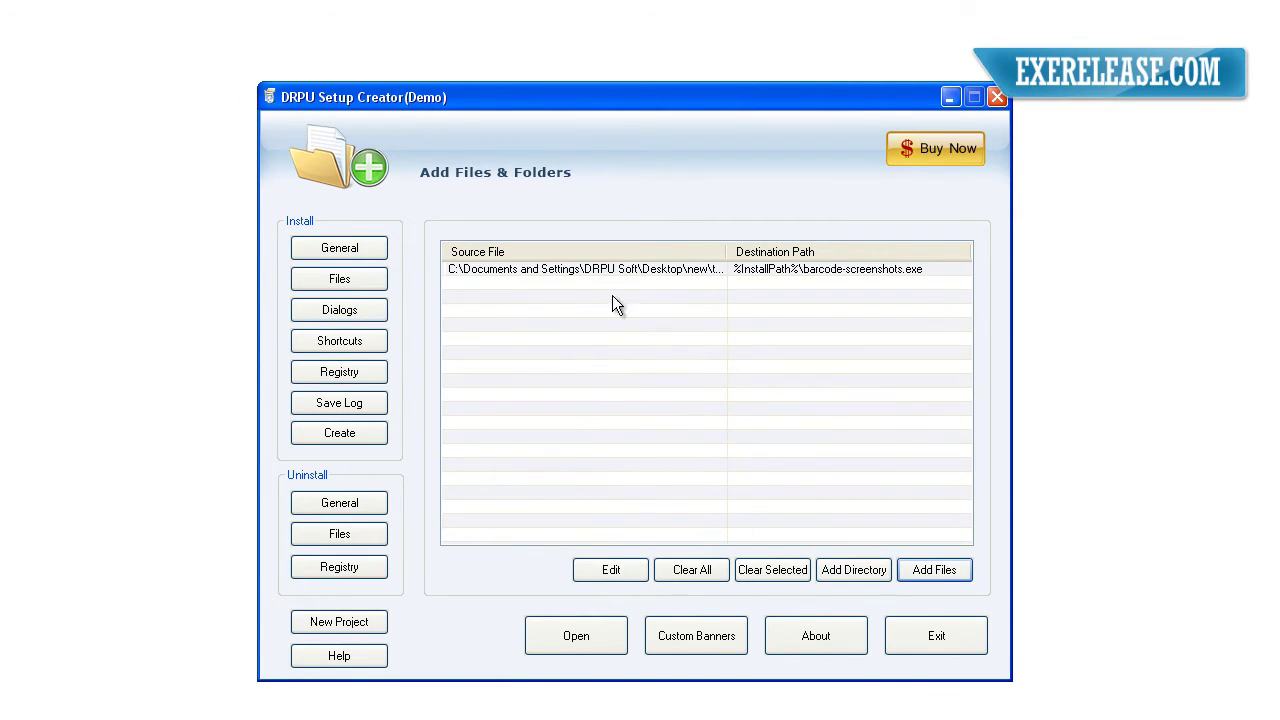
Inspect the source and destination settings of the barcode-screenshots.exe entry without changing them
left_click(587, 268)
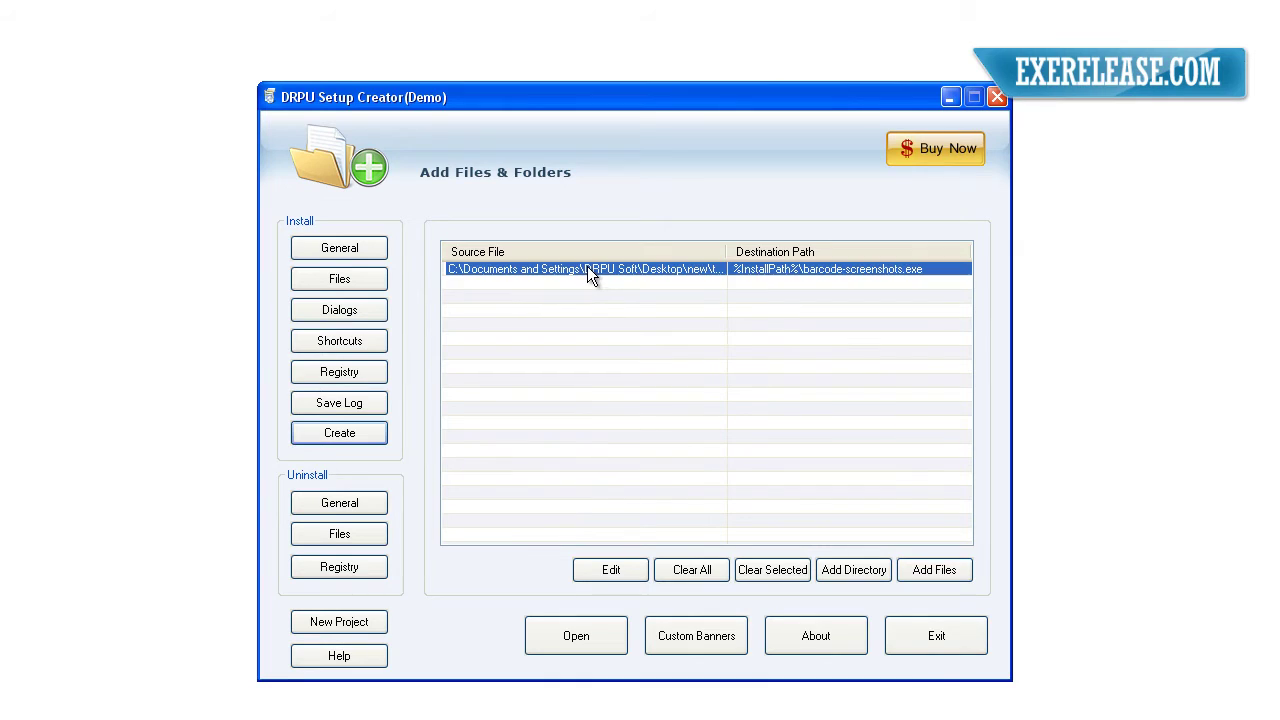
left_click(626, 570)
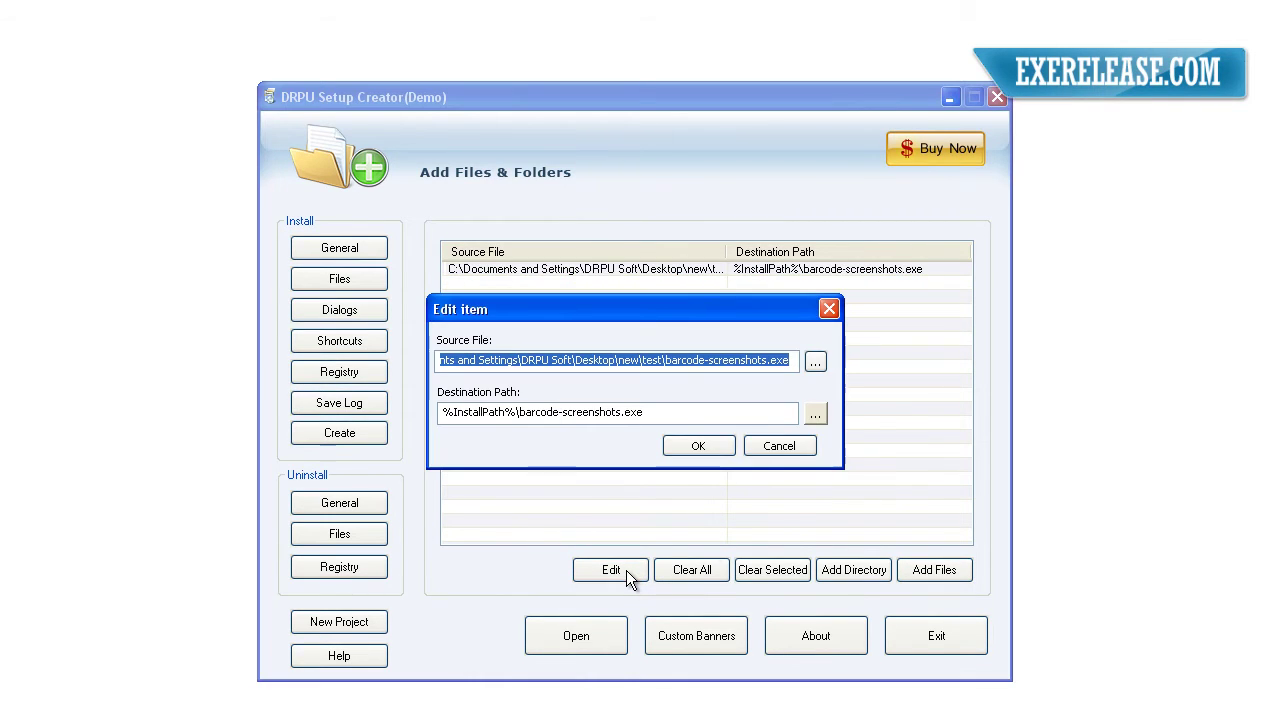
left_click(779, 448)
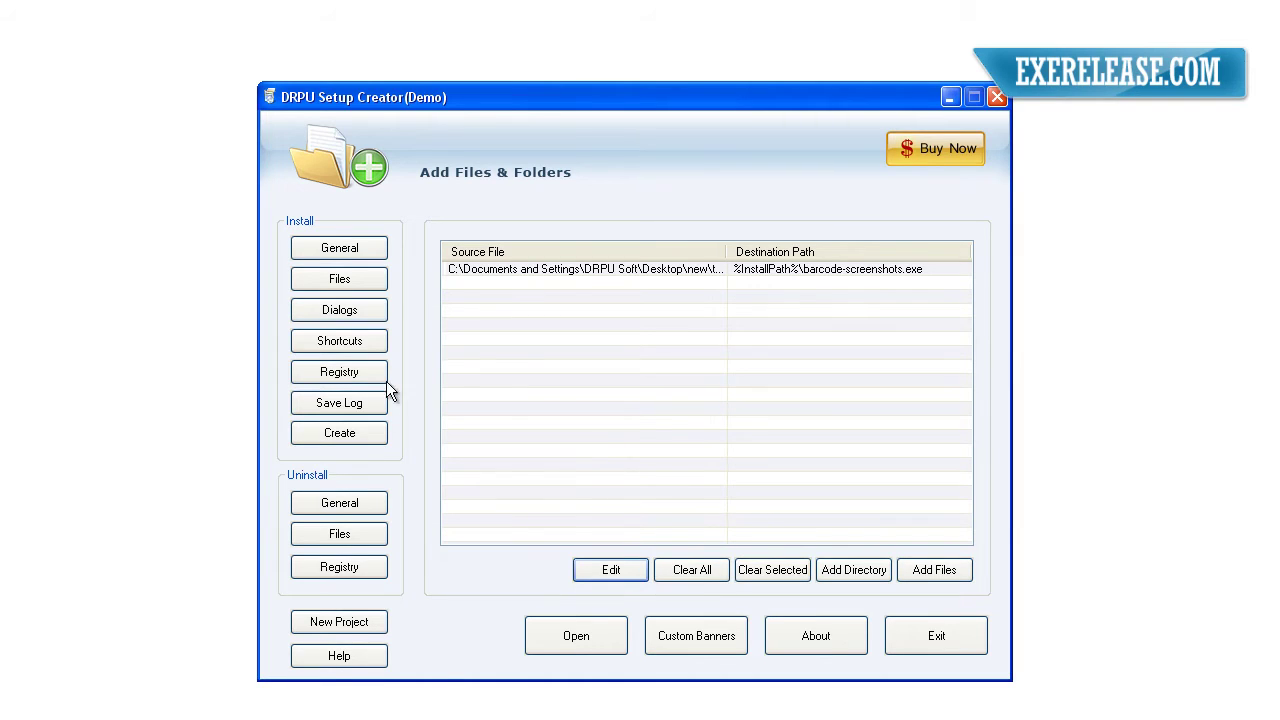
Review the installer's product folder and product menu group path settings
left_click(352, 320)
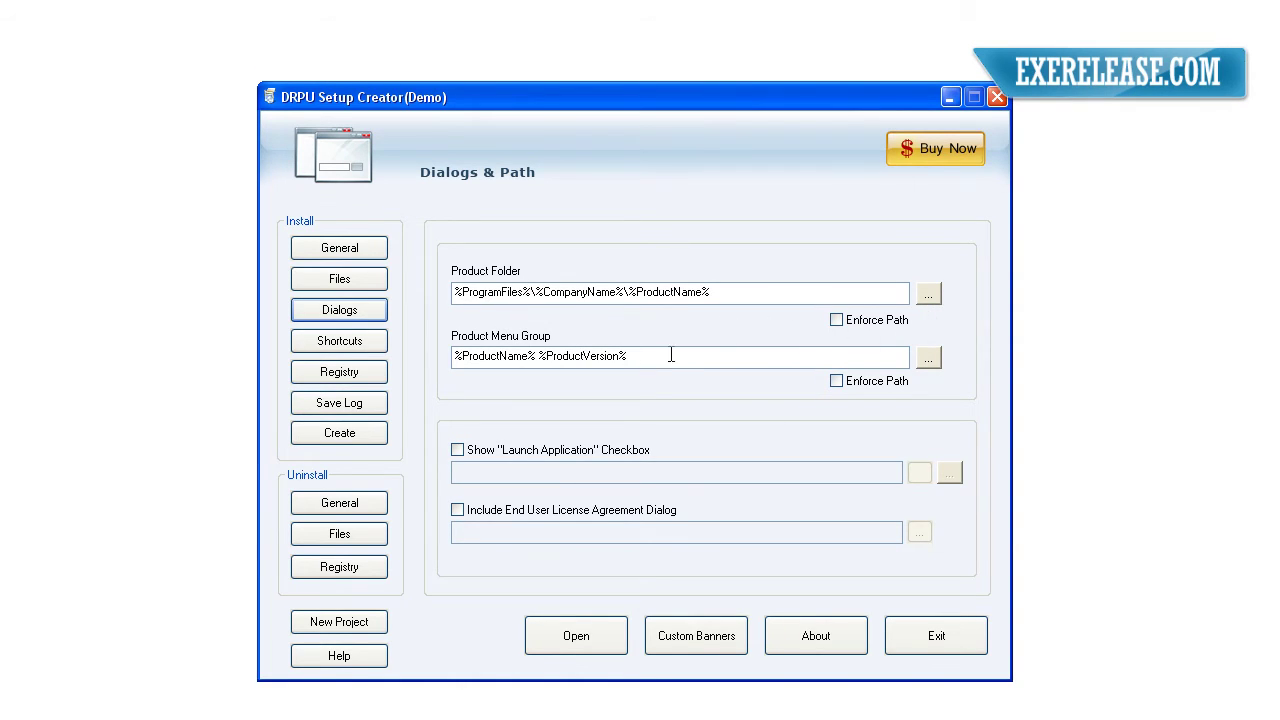
left_click(537, 356)
Review the destination folder choices and fields for a new shortcut without adding one
left_click(350, 350)
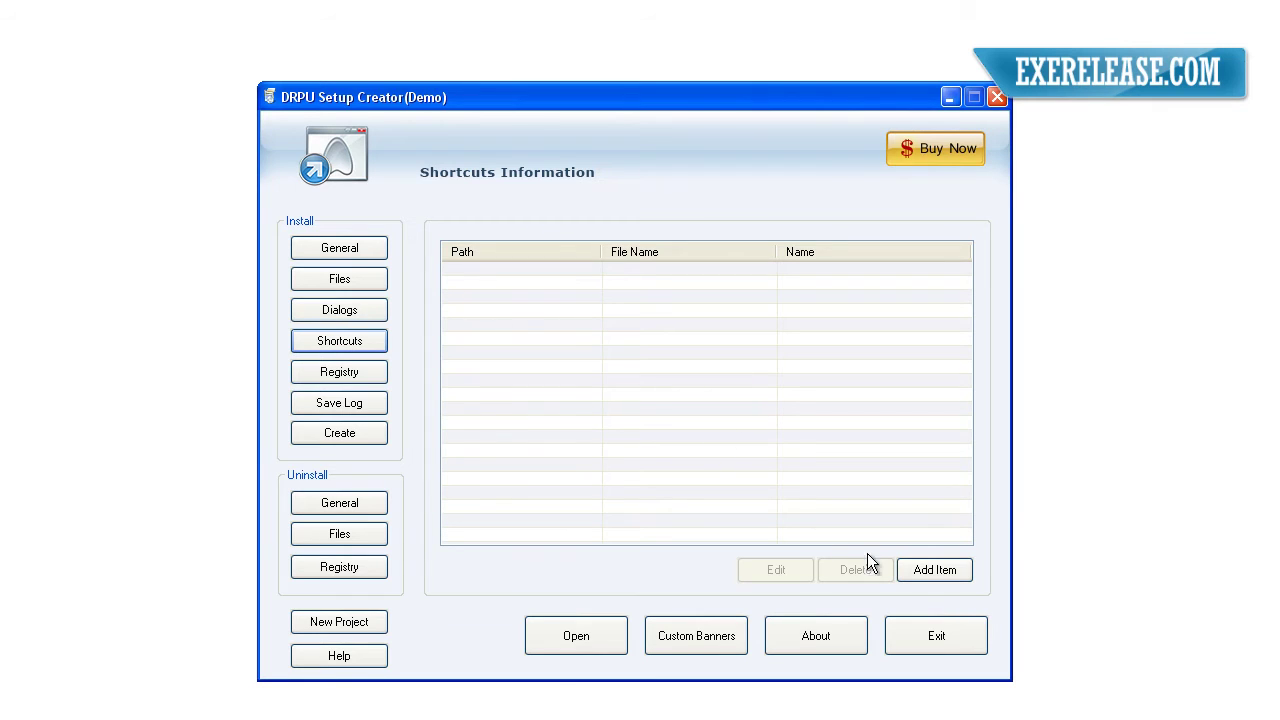
left_click(922, 569)
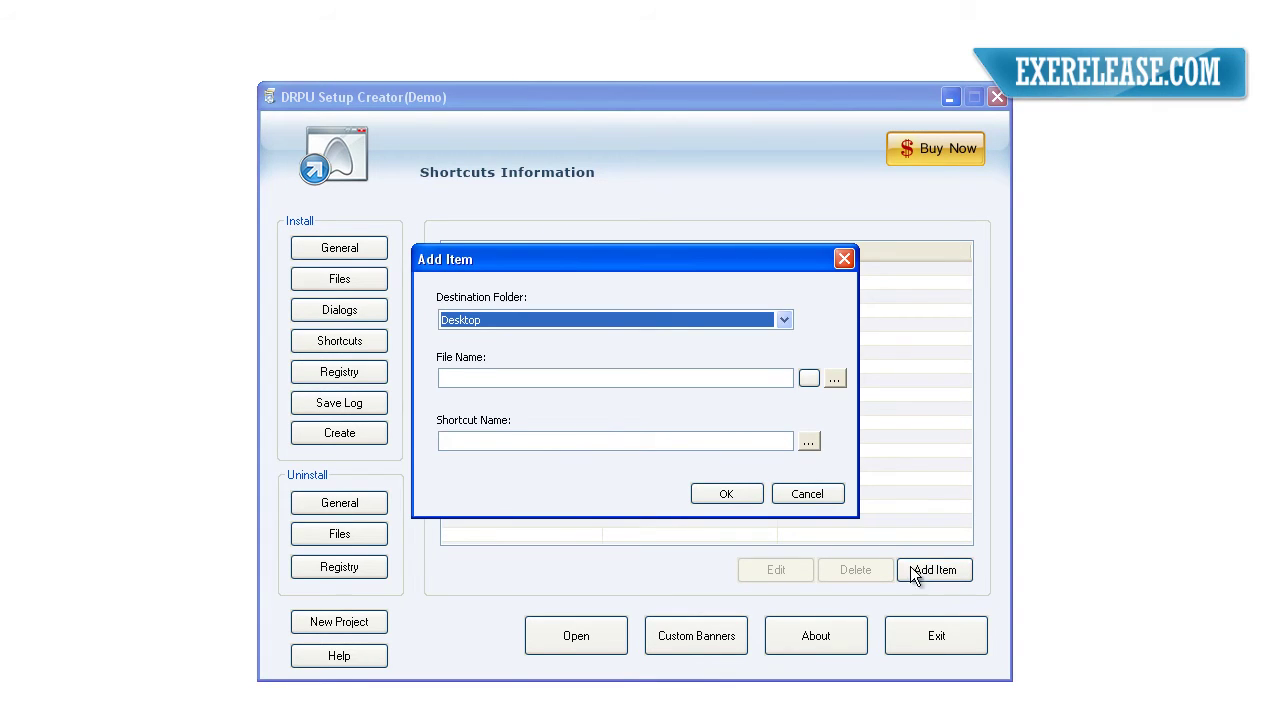
left_click(785, 320)
left_click(788, 317)
left_click(807, 494)
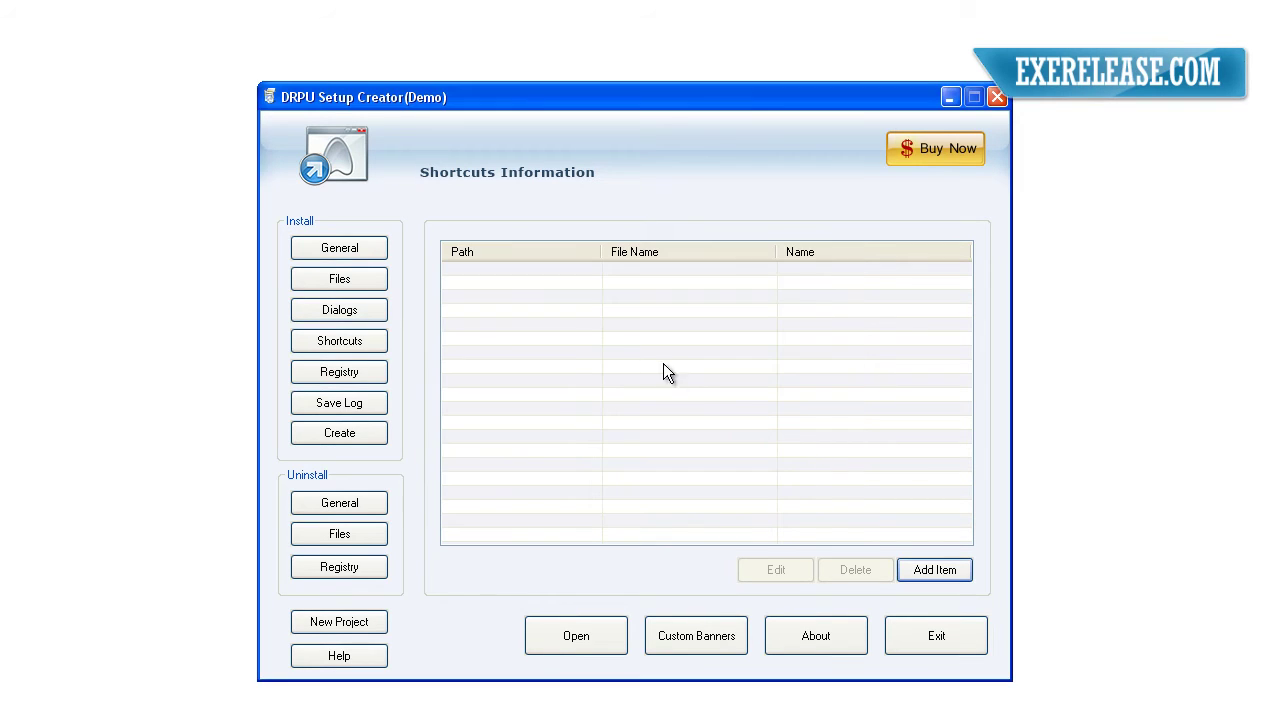
Review the root key choices and sub key options for a new install registry item without adding one
left_click(366, 374)
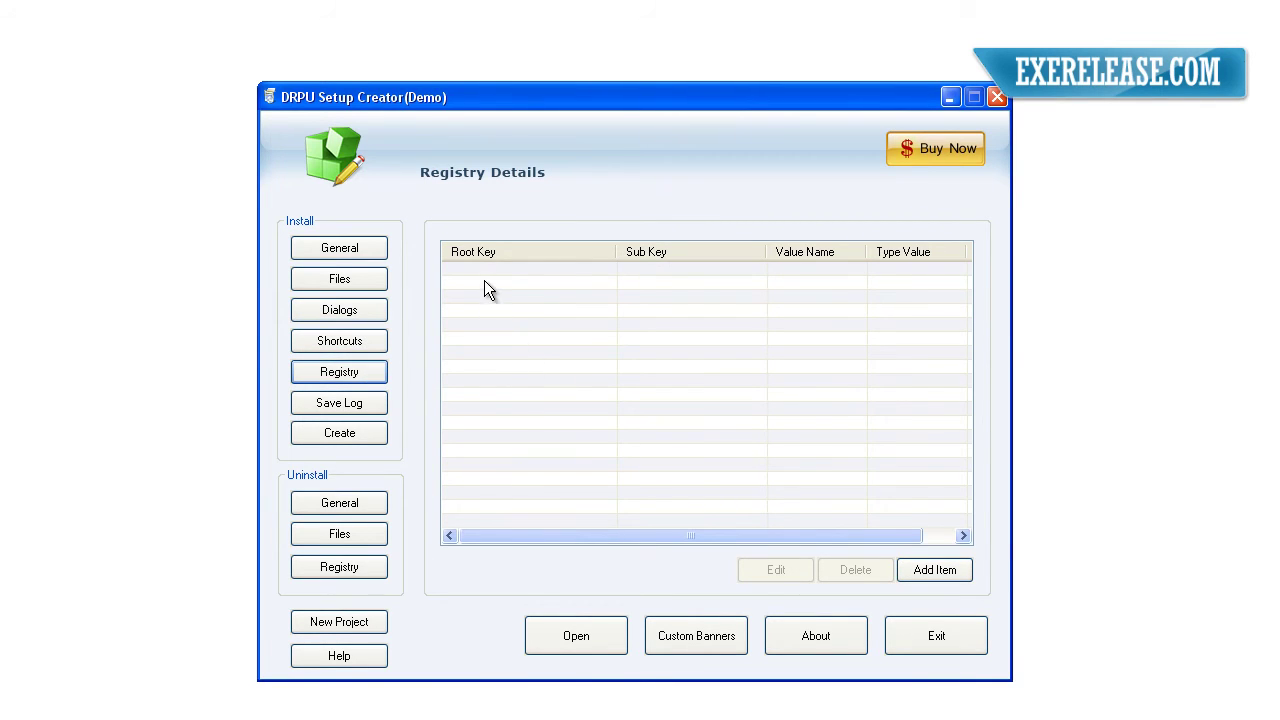
left_click(920, 568)
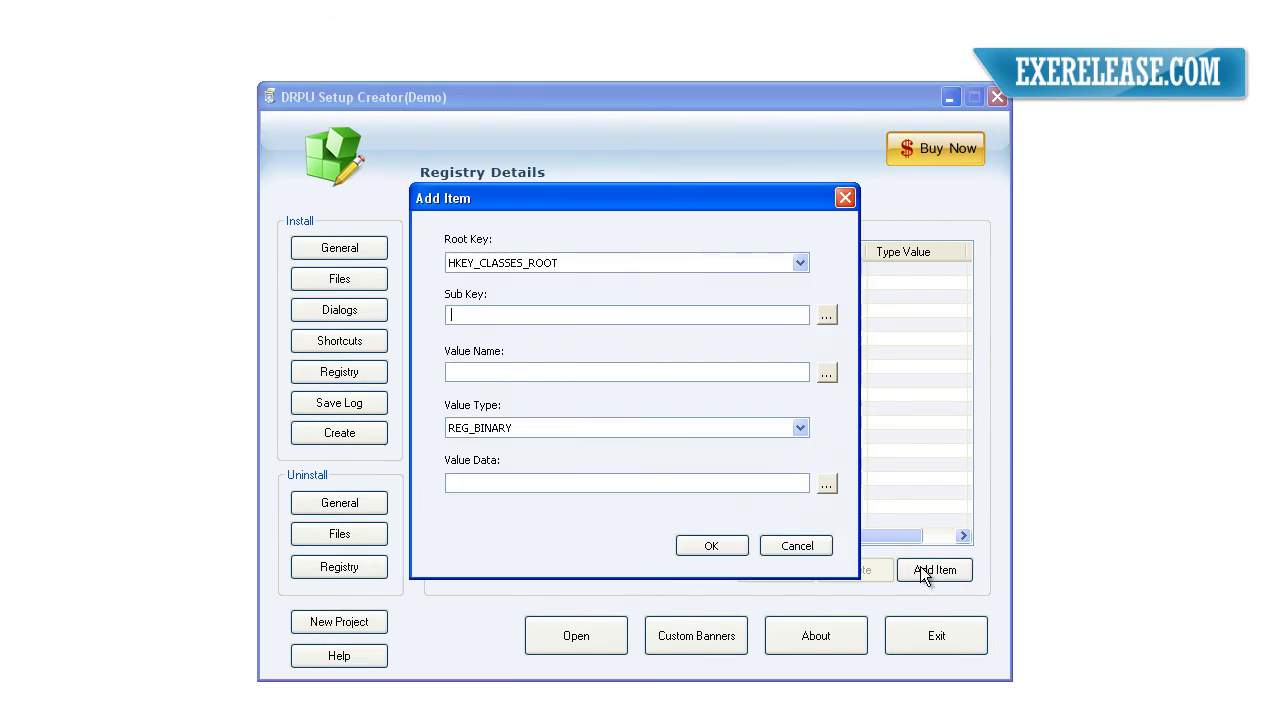
left_click(800, 264)
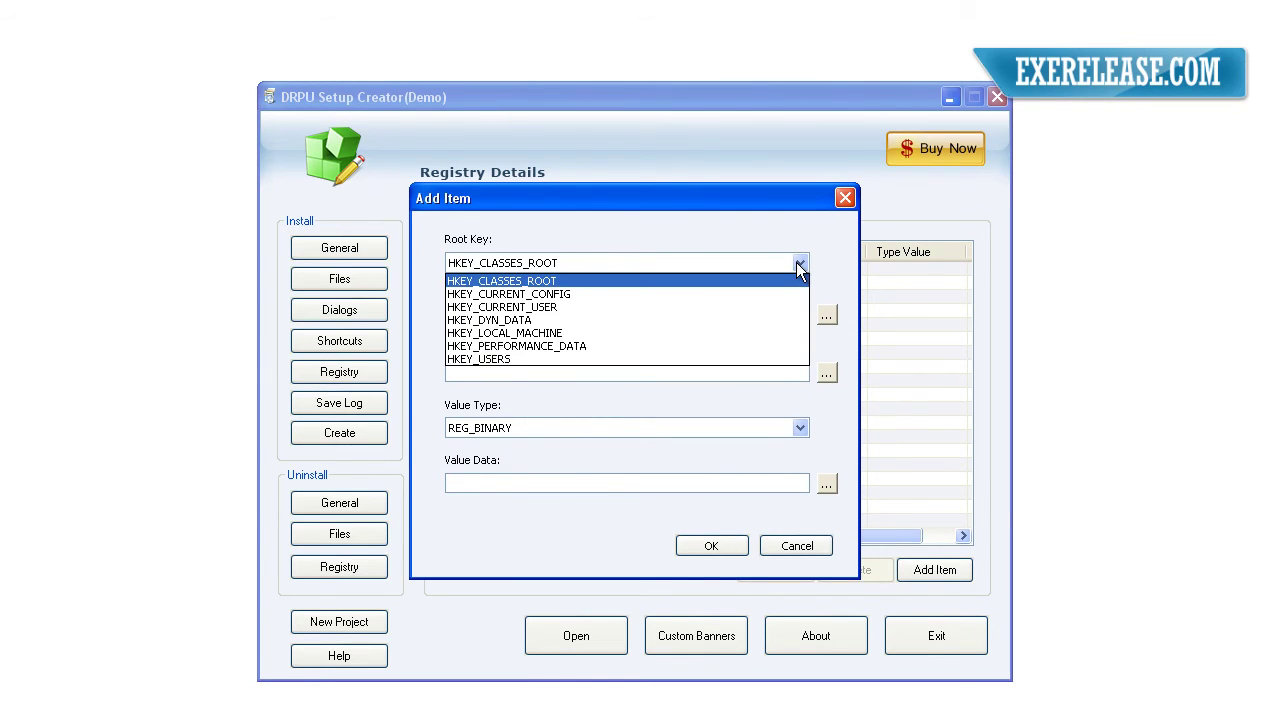
left_click(800, 266)
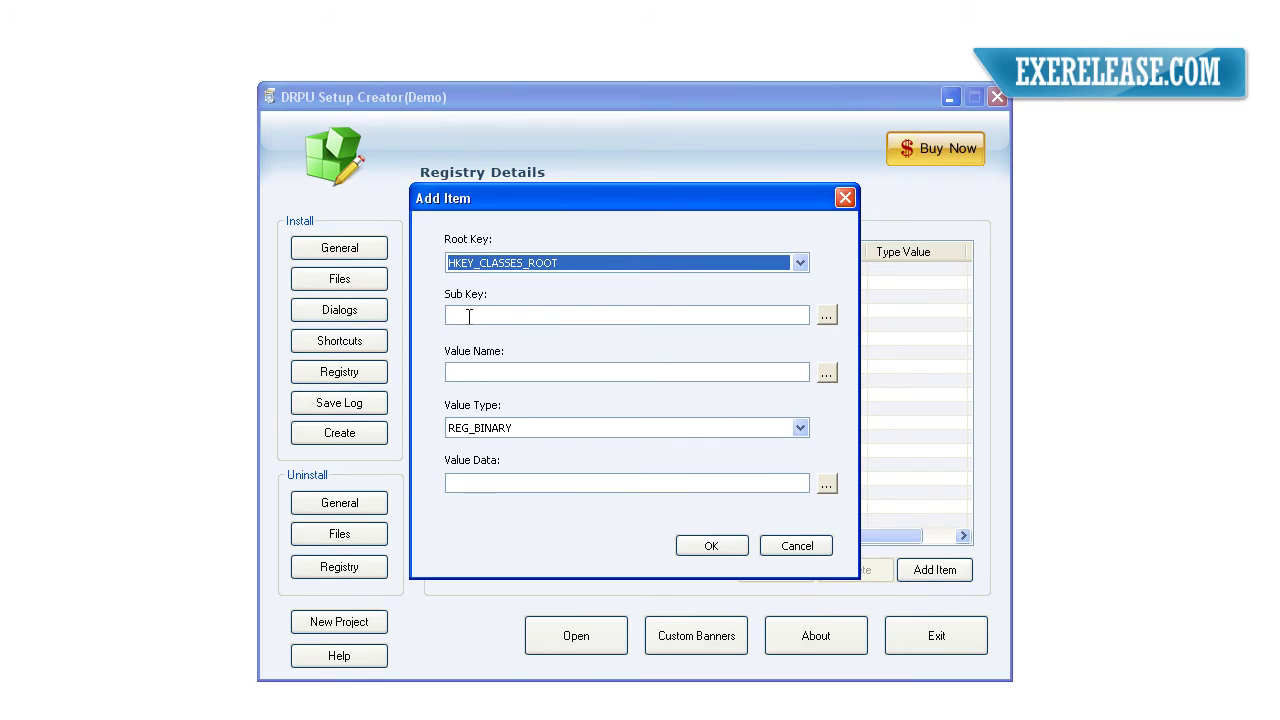
left_click(828, 316)
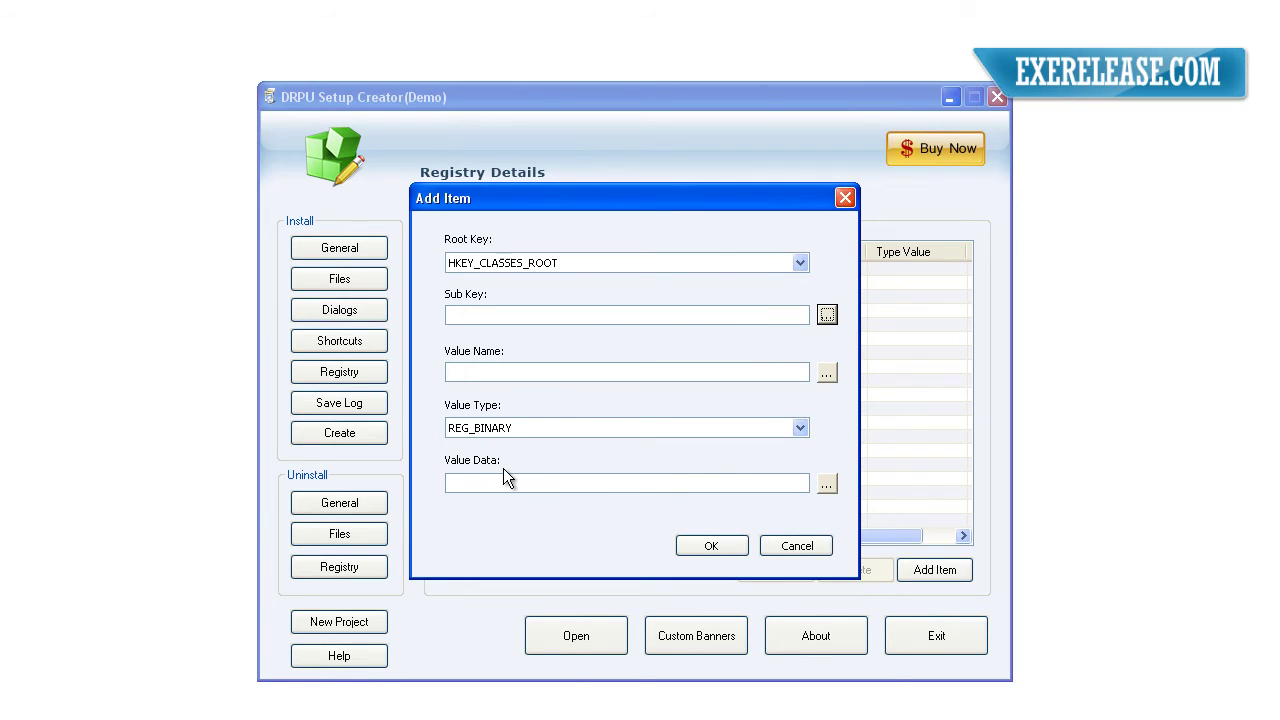
left_click(706, 546)
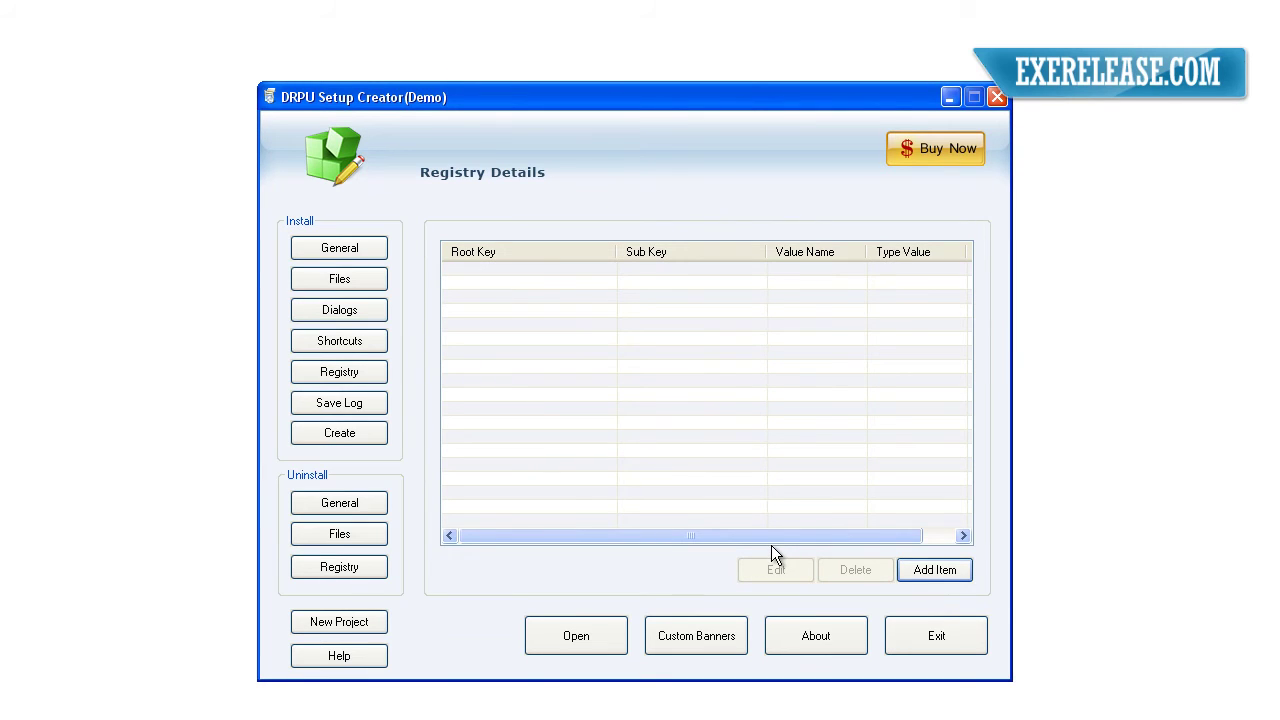
Save the project log in the test folder as a DRPU Log file named registry
left_click(360, 406)
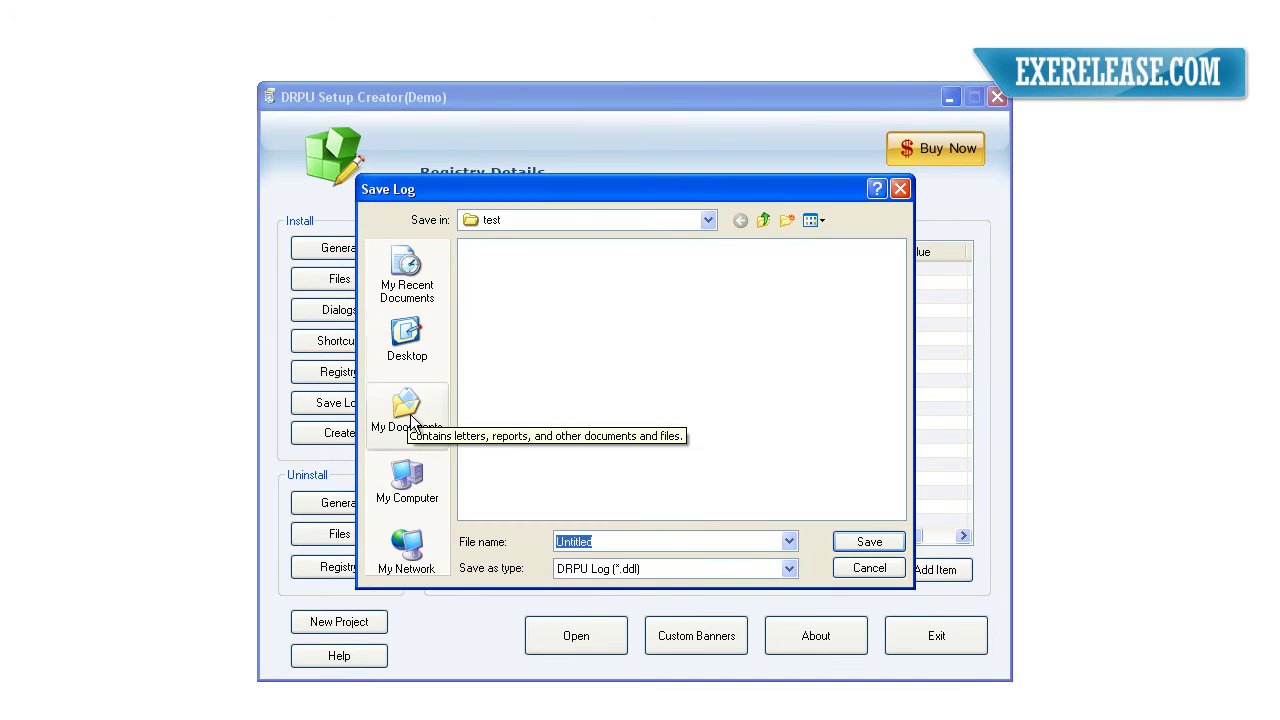
type("re")
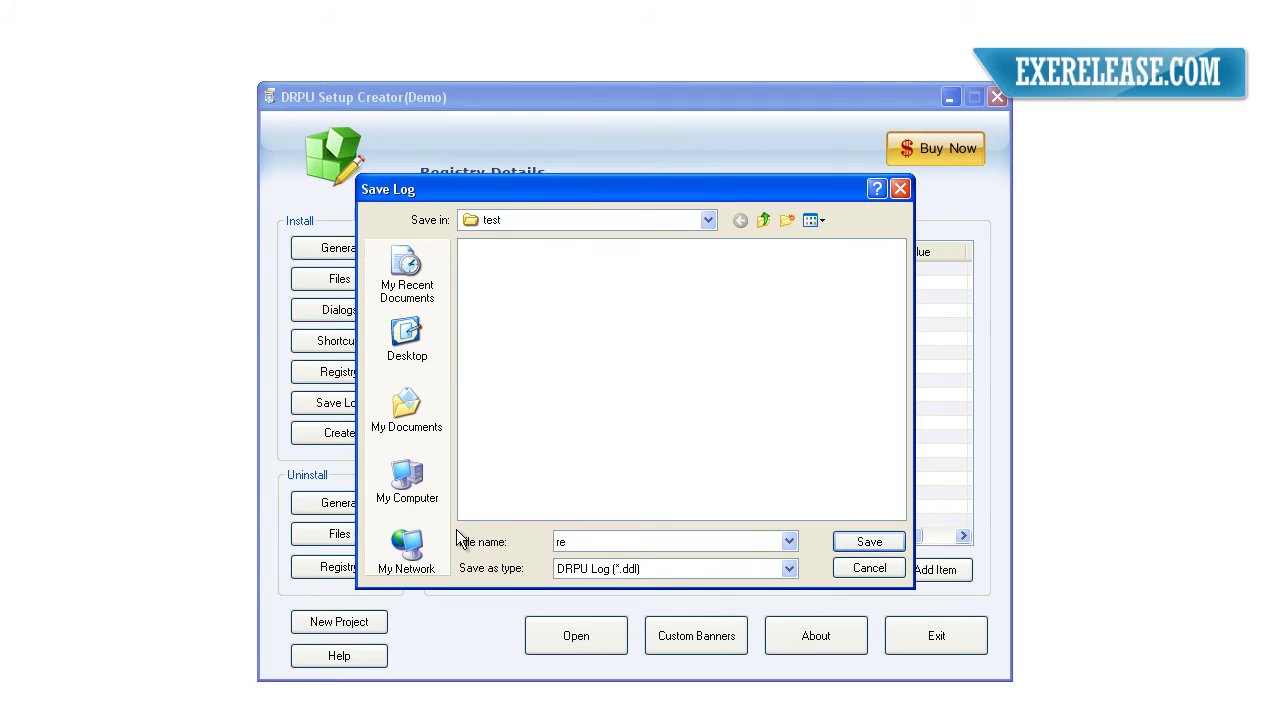
type("gistry")
left_click(866, 546)
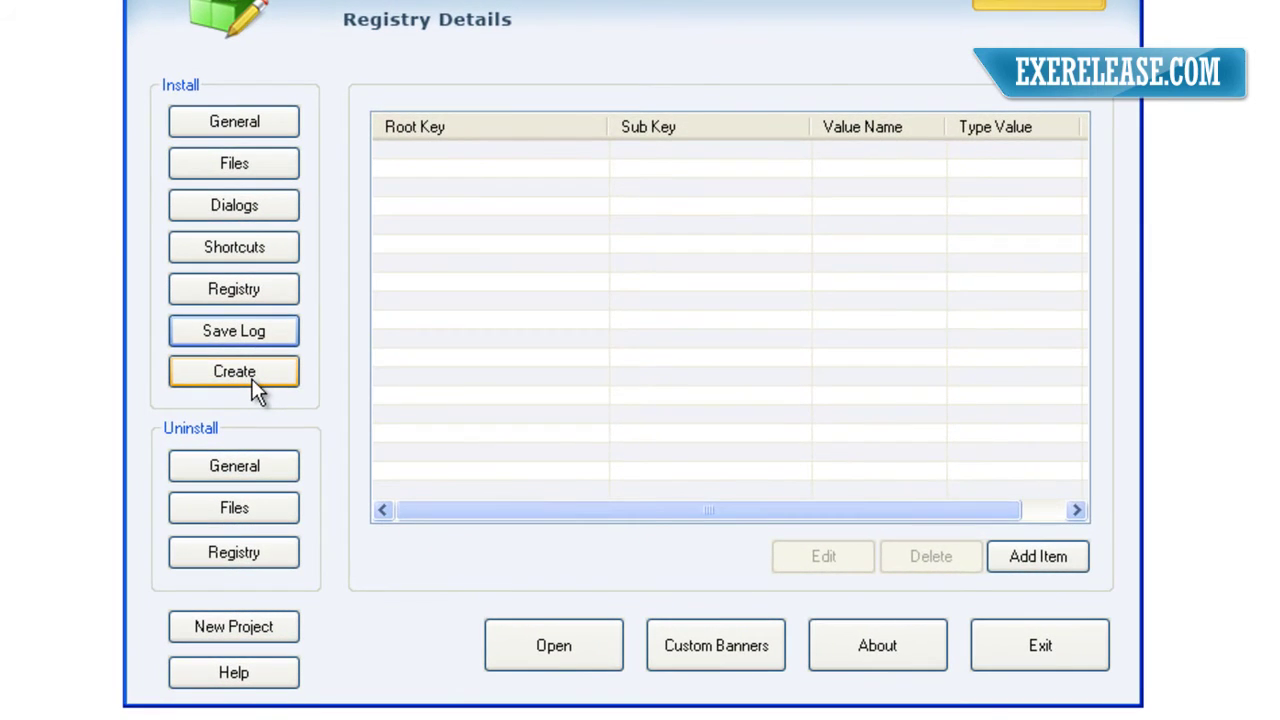
Create the setup file from the current project and dismiss the completion message
left_click(329, 426)
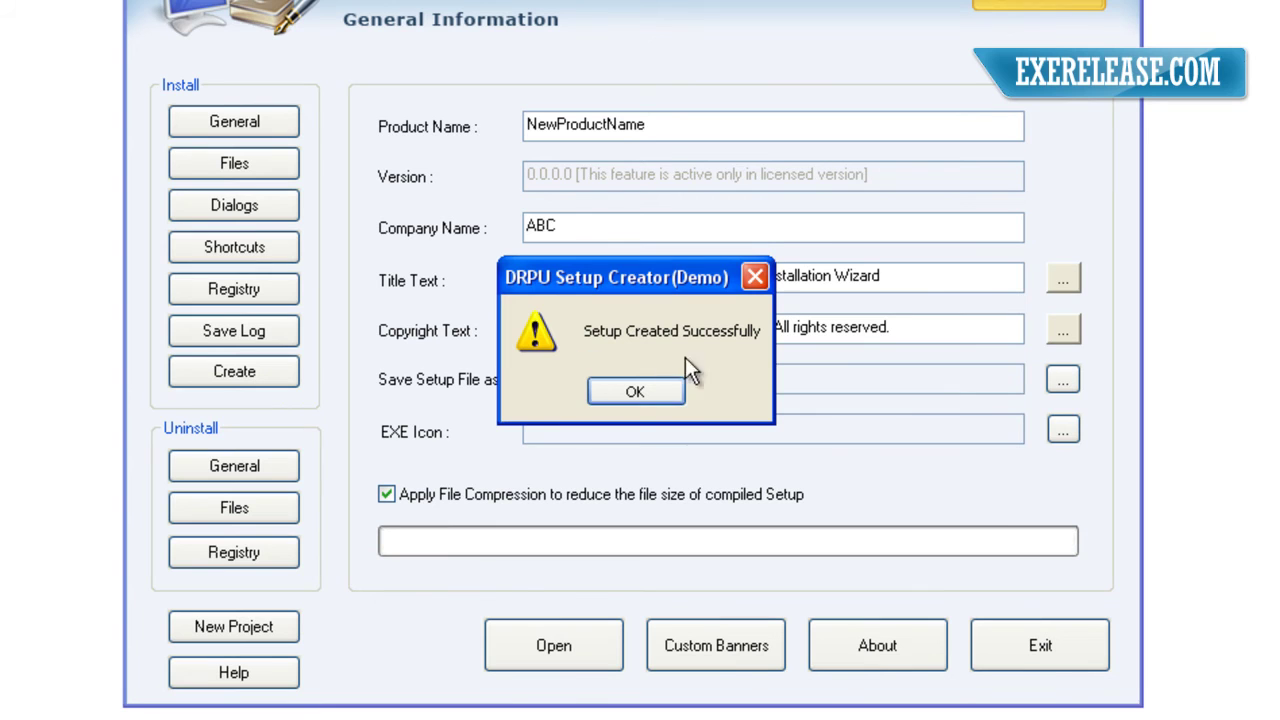
left_click(643, 399)
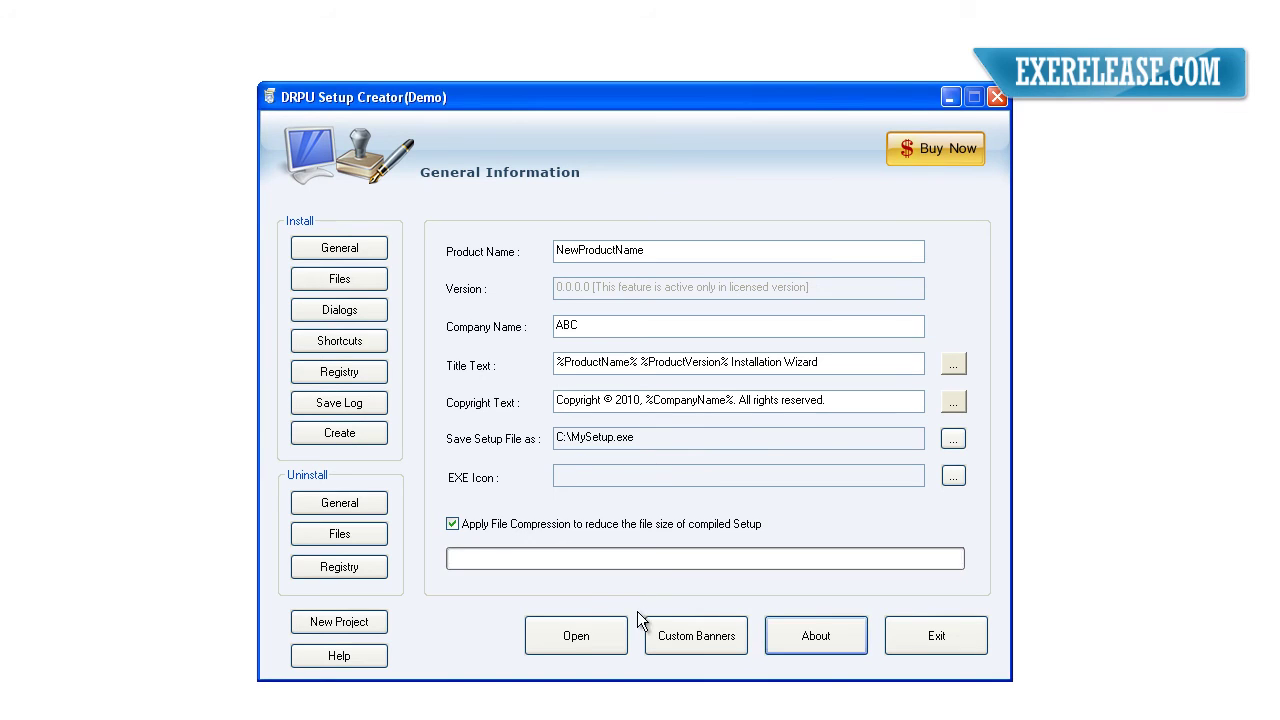
left_click(300, 500)
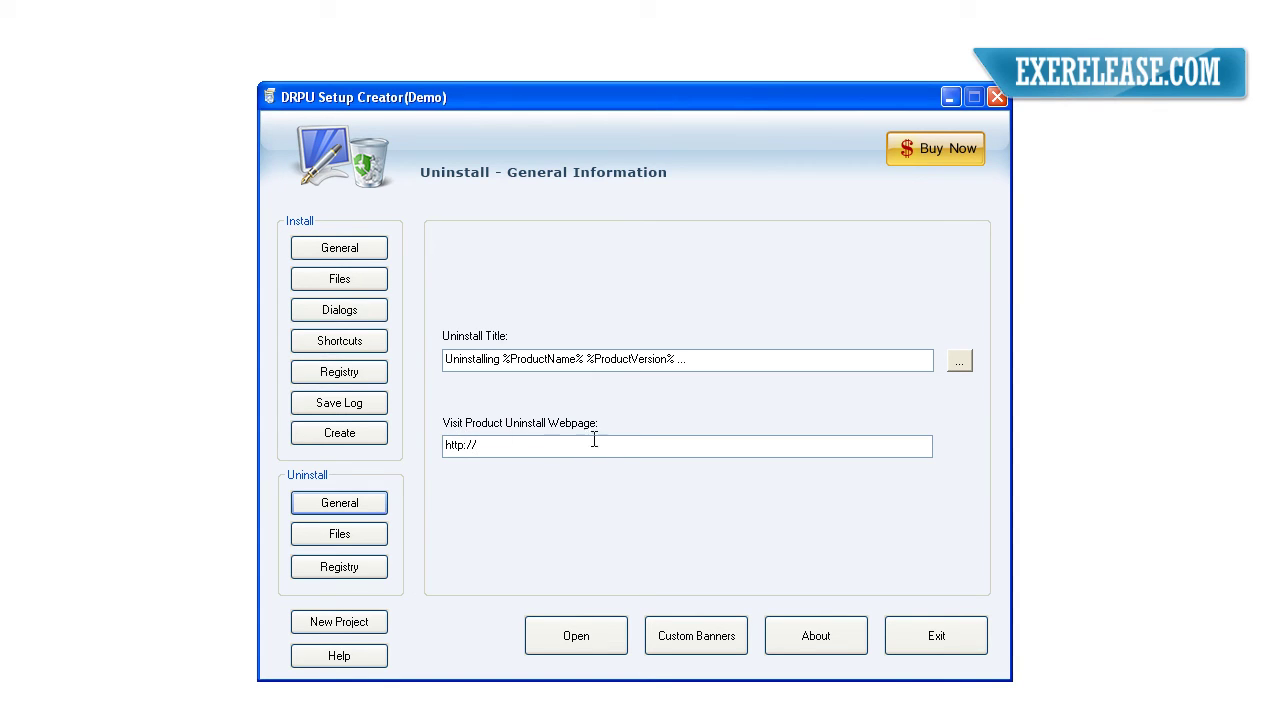
left_click(544, 452)
type("ww")
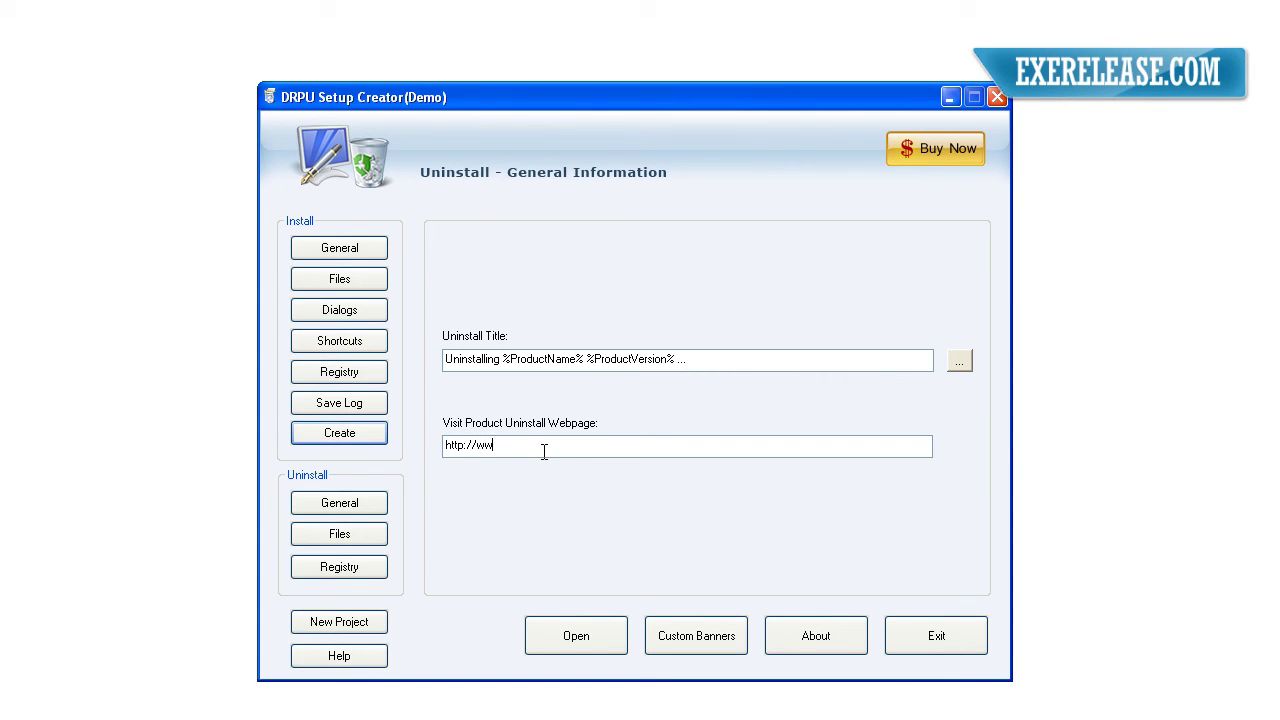
type("w.abc.com")
Review the uninstaller's options for items to delete and its registry details without adding anything
left_click(338, 541)
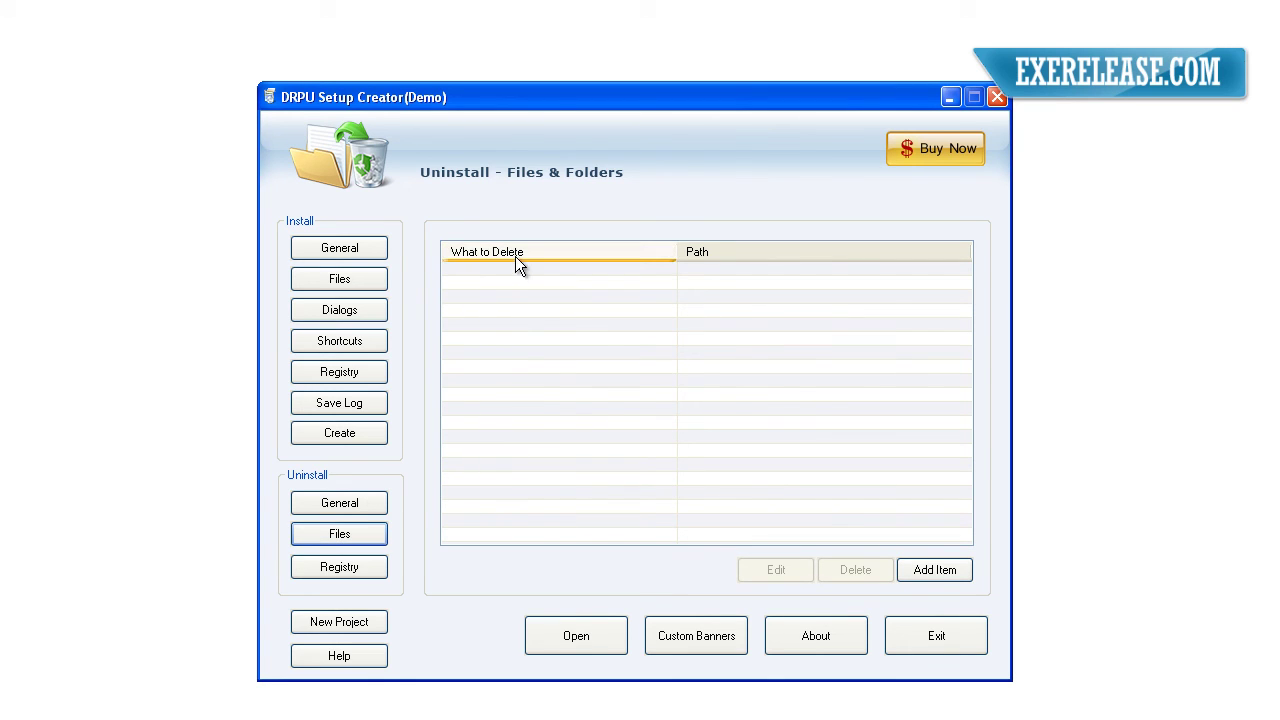
left_click(923, 570)
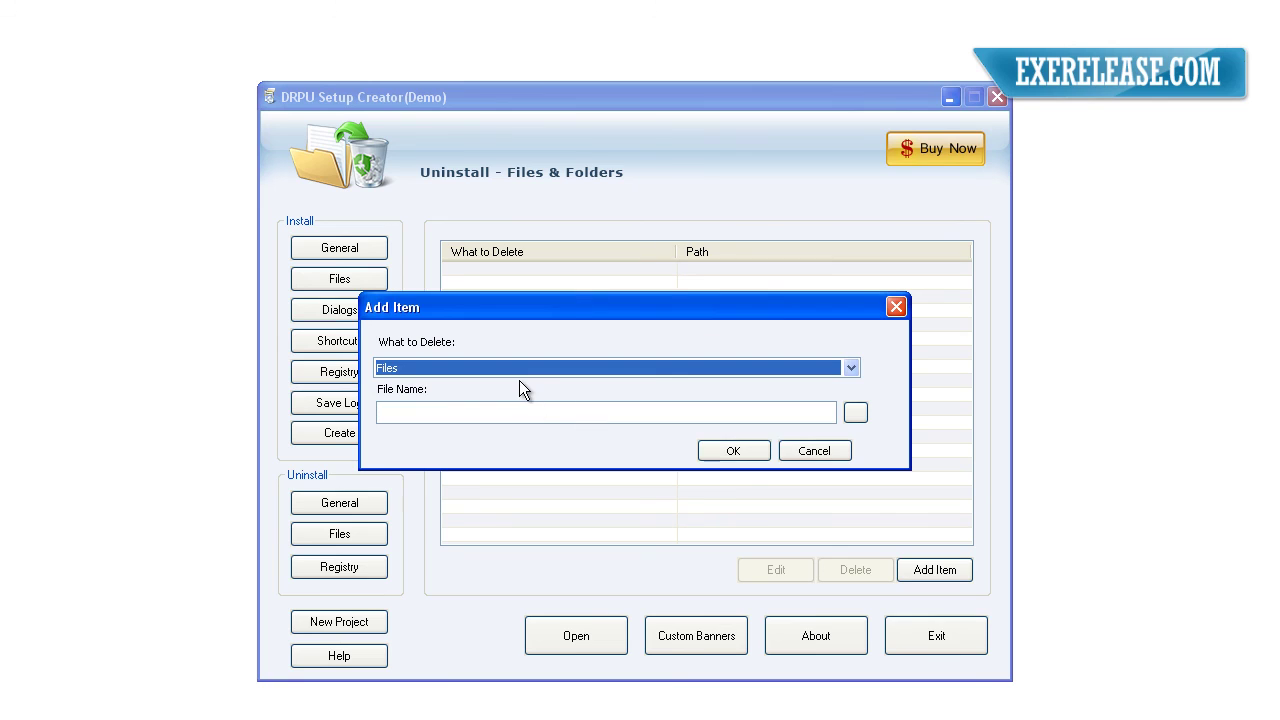
left_click(813, 452)
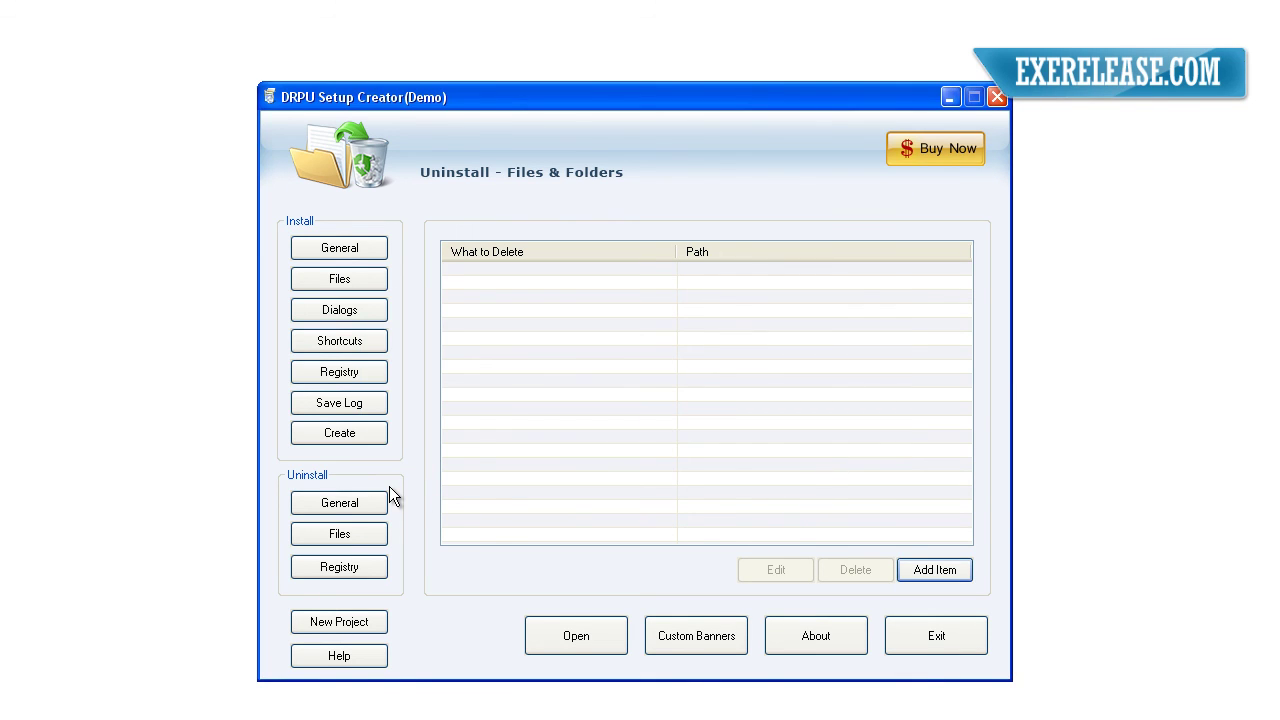
left_click(381, 571)
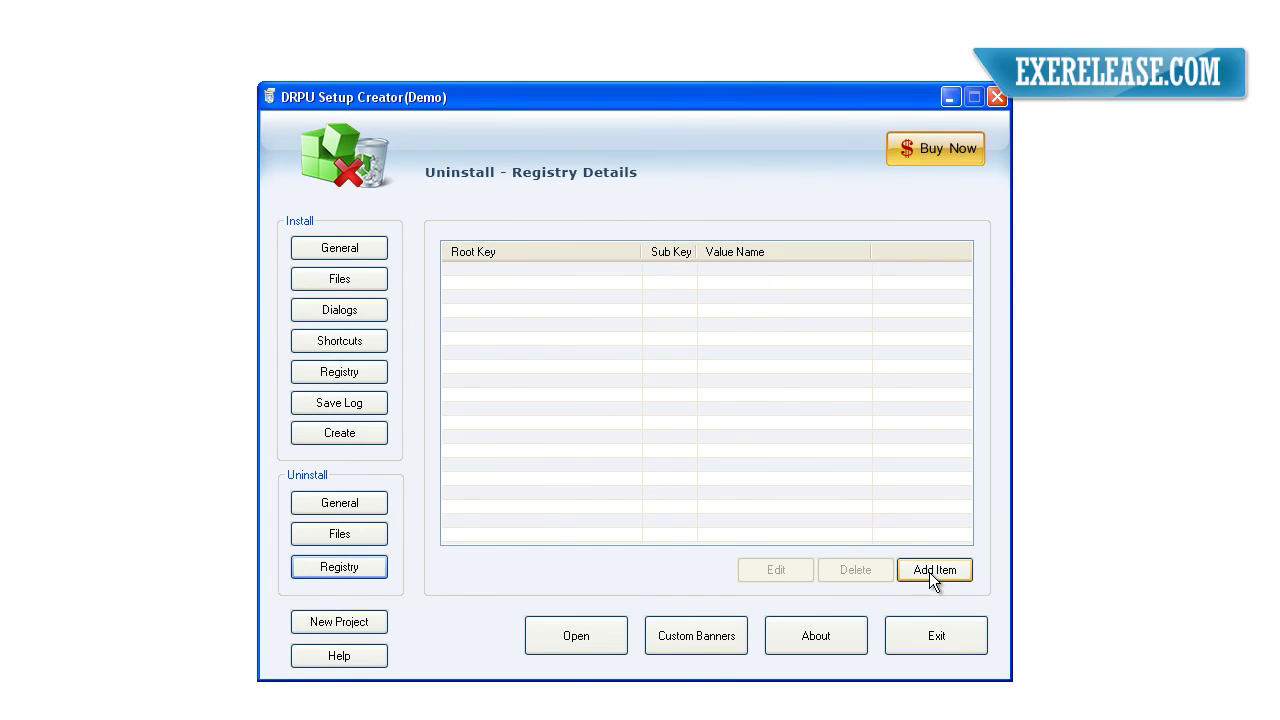
Start a new project with the default general information
left_click(361, 627)
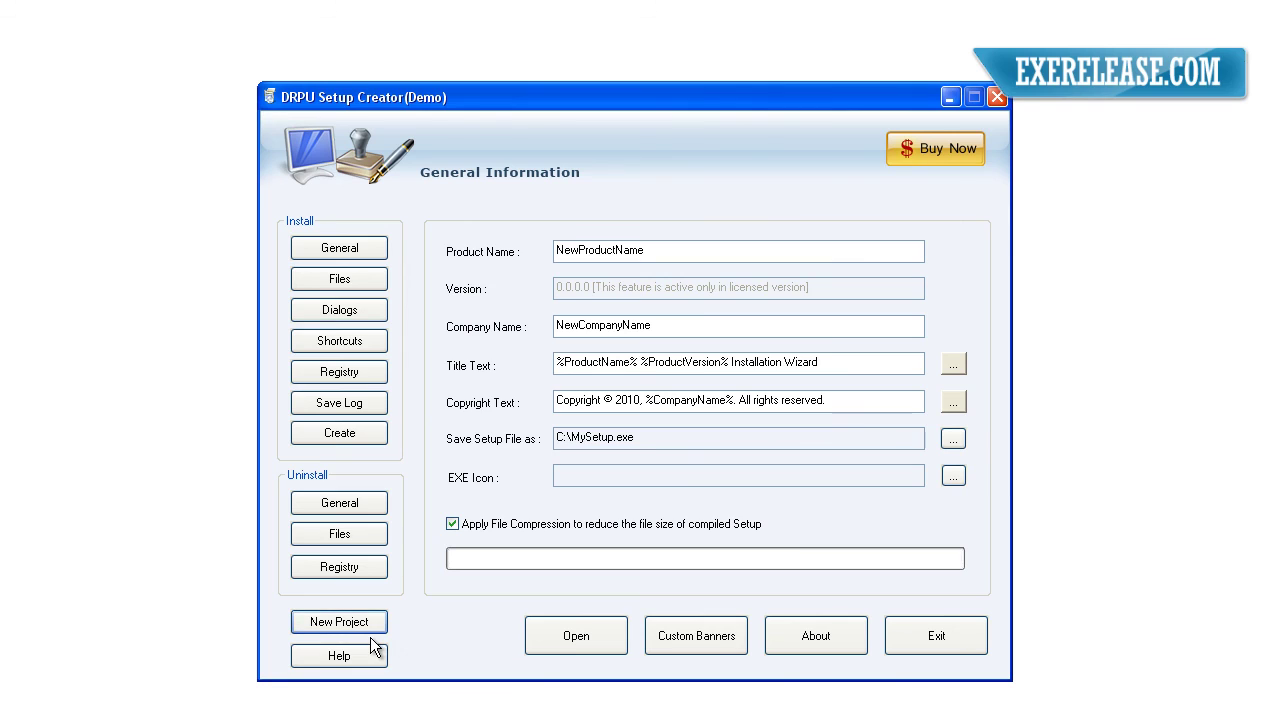
key("Tab")
View the program's version and contact information, and close it again
left_click(816, 640)
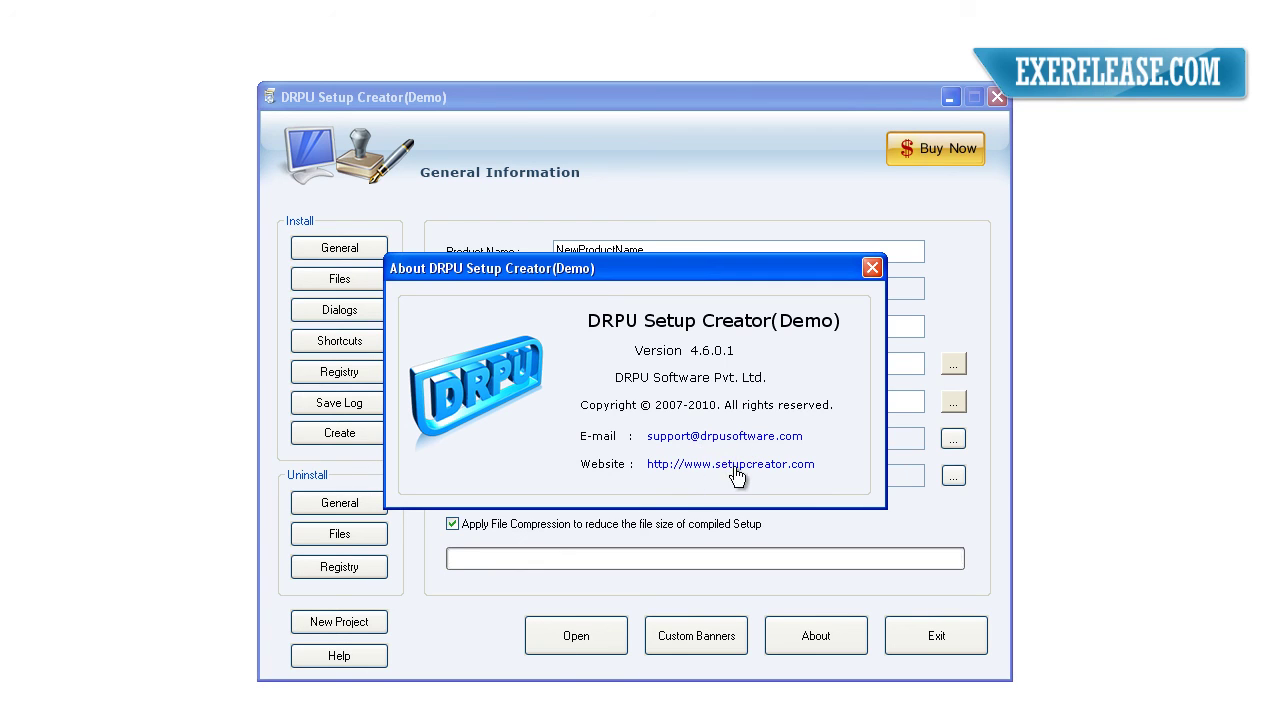
left_click(871, 269)
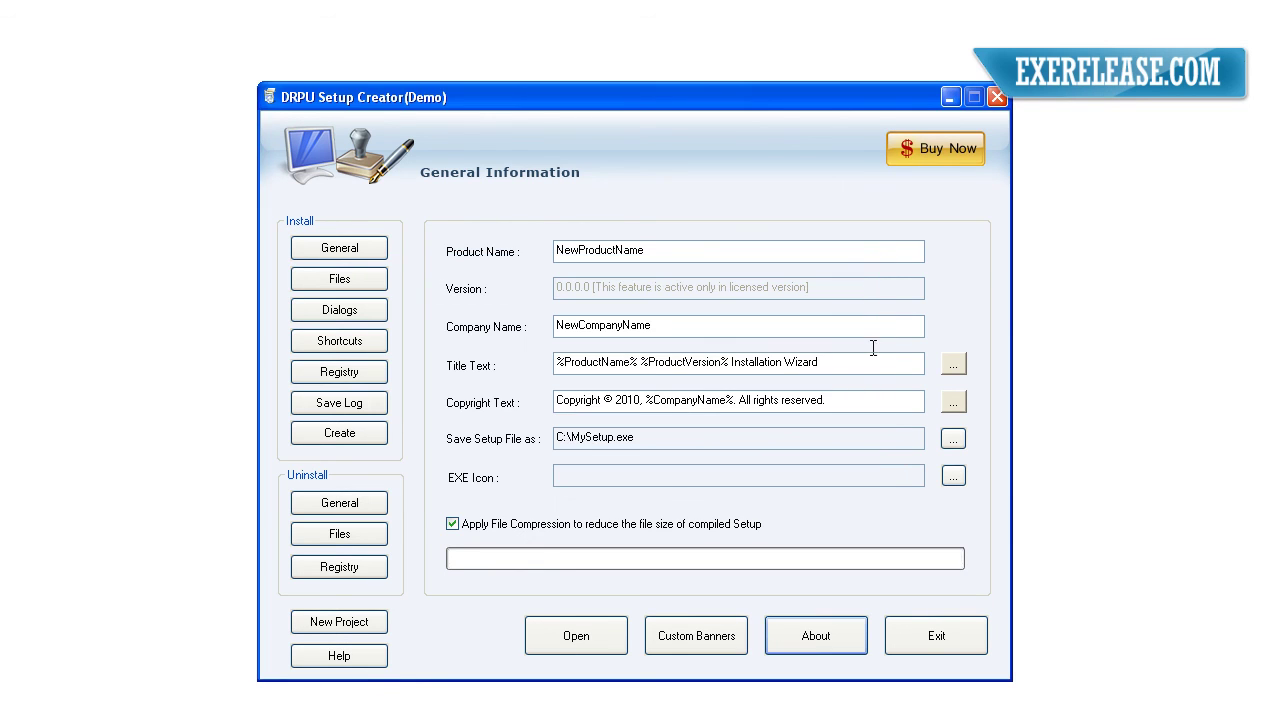